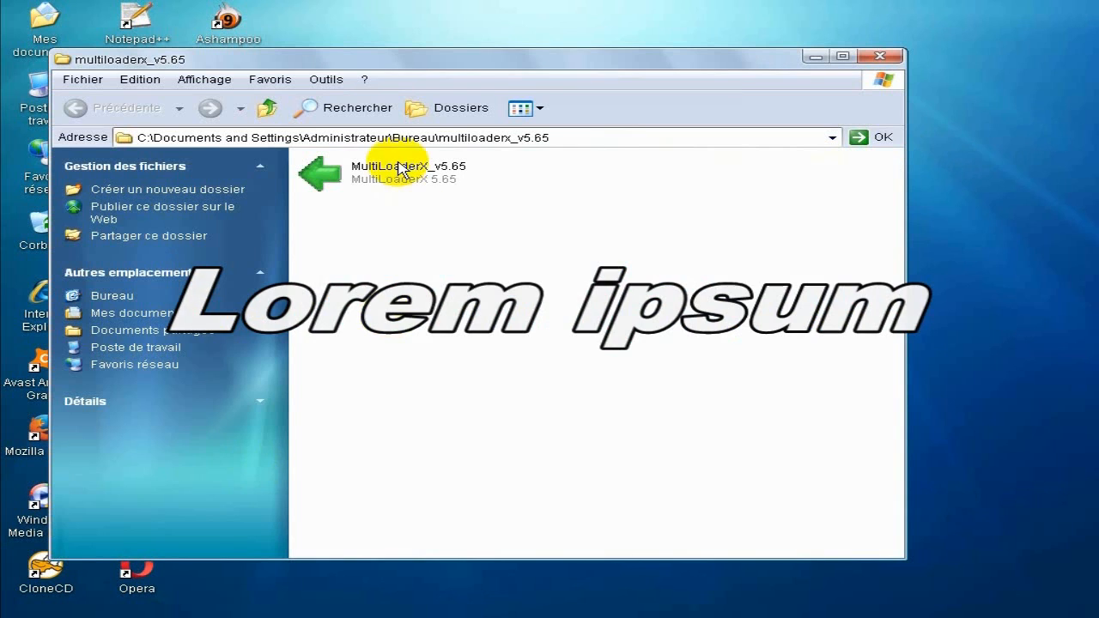
# - Launch MultiLoaderX_v5.65 from the multiloaderx_v5.65 folder and close that folder's window
pyautogui.click(396, 179)
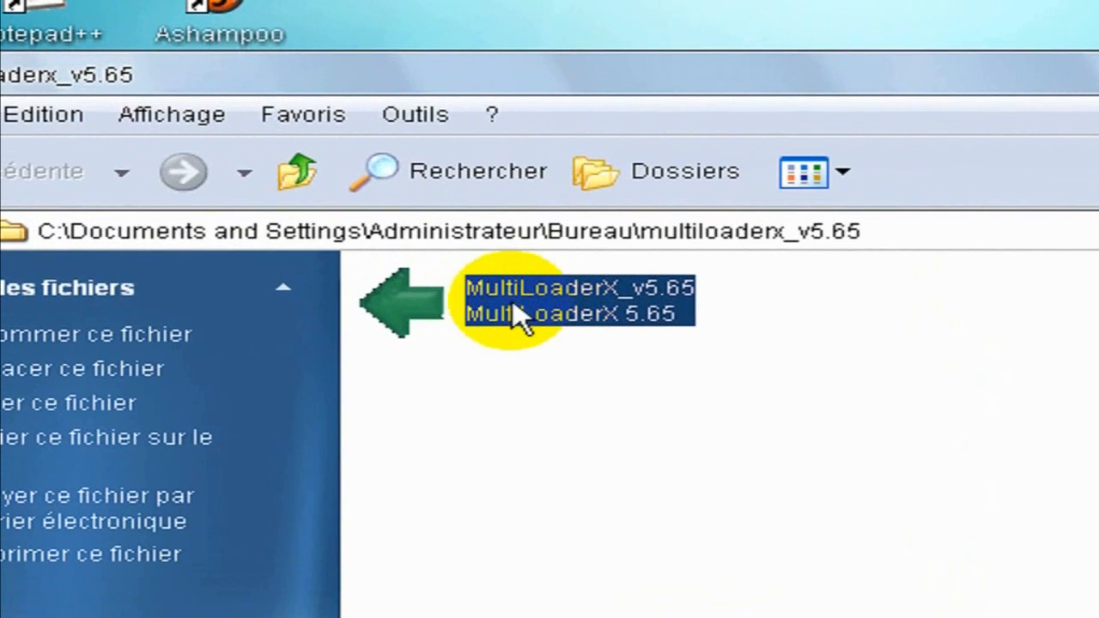
pyautogui.doubleClick(512, 309)
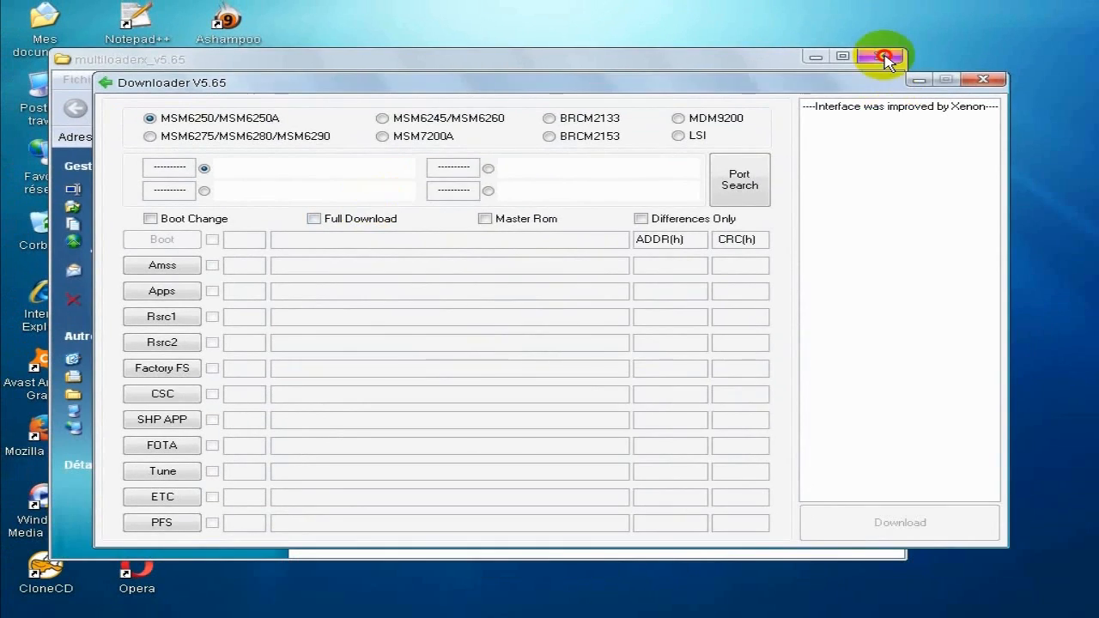
pyautogui.click(884, 57)
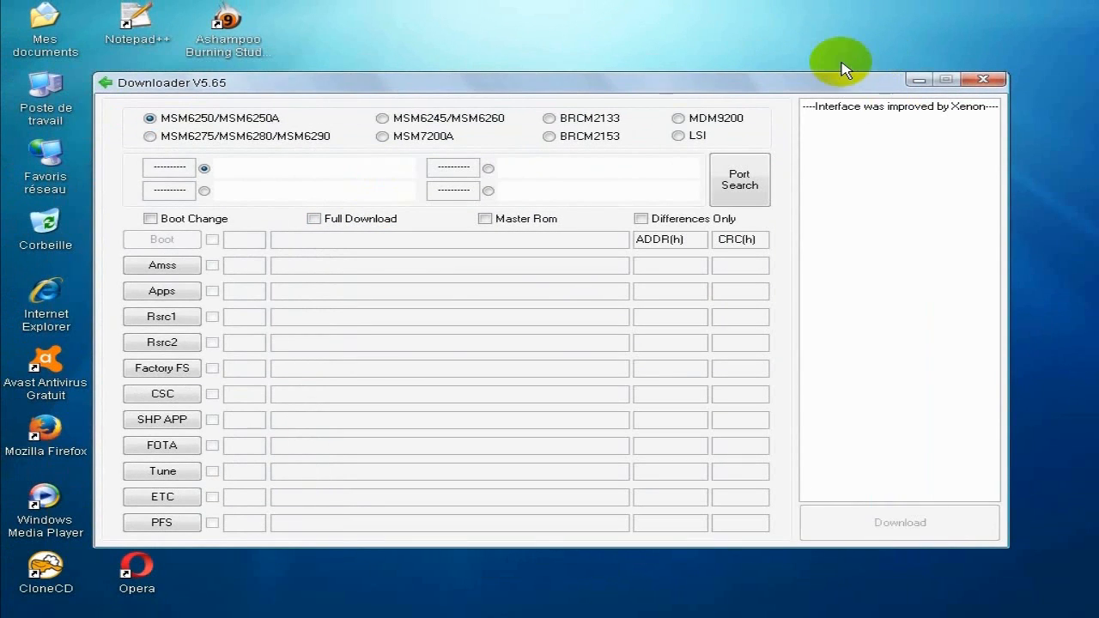
pyautogui.moveTo(659, 76); pyautogui.dragTo(669, 69)
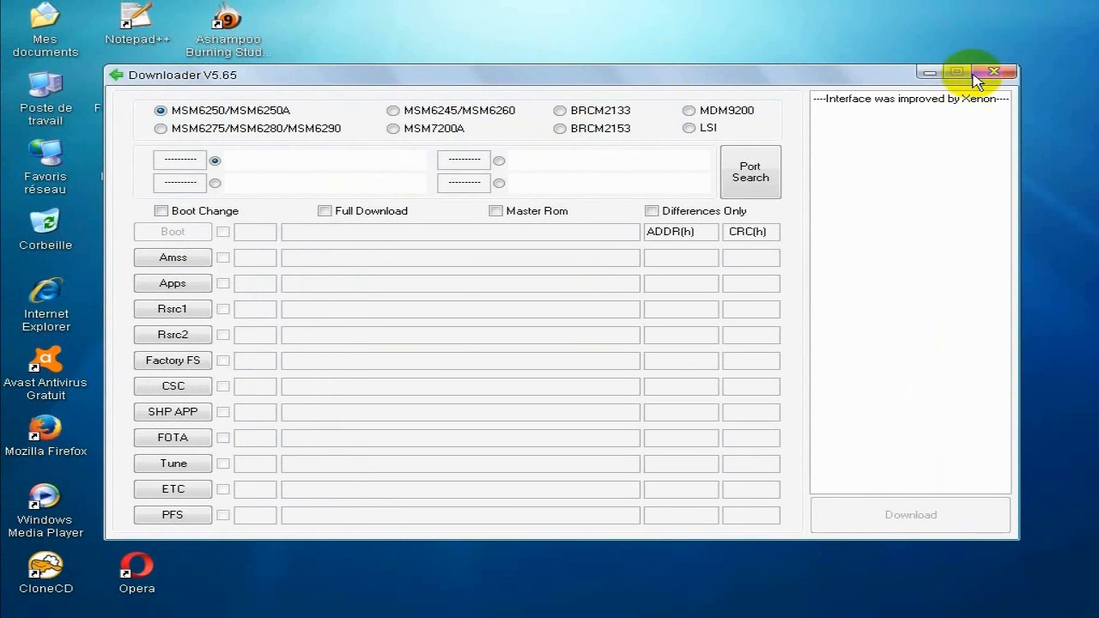
# - Extract the c6712jpke3_ojpke3 firmware archive on the desktop, with the Downloader window minimized
pyautogui.click(930, 73)
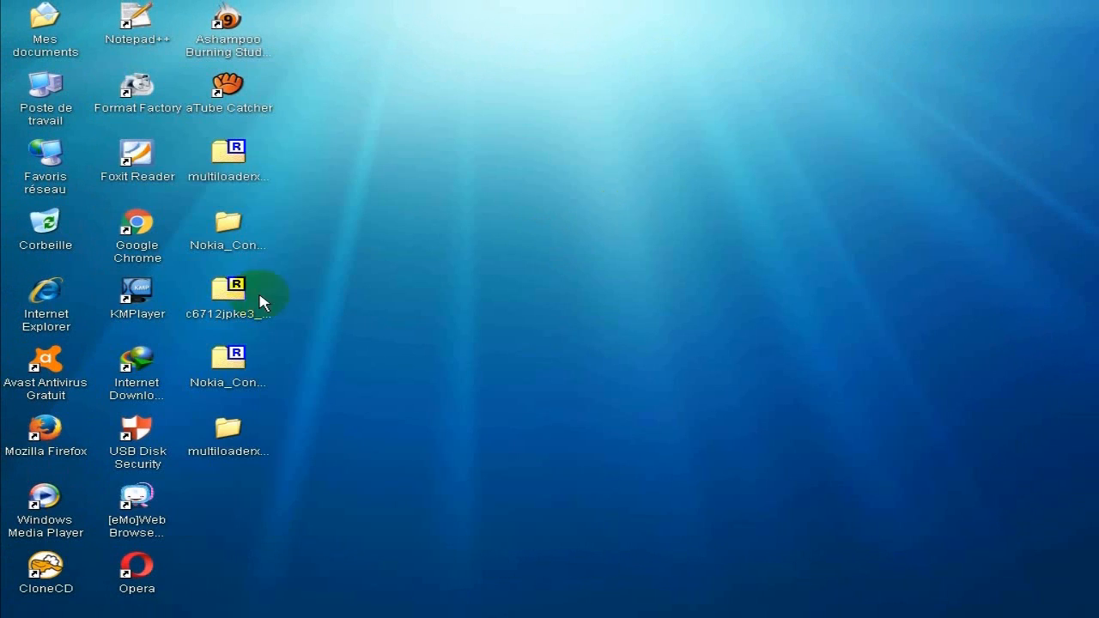
pyautogui.click(233, 305)
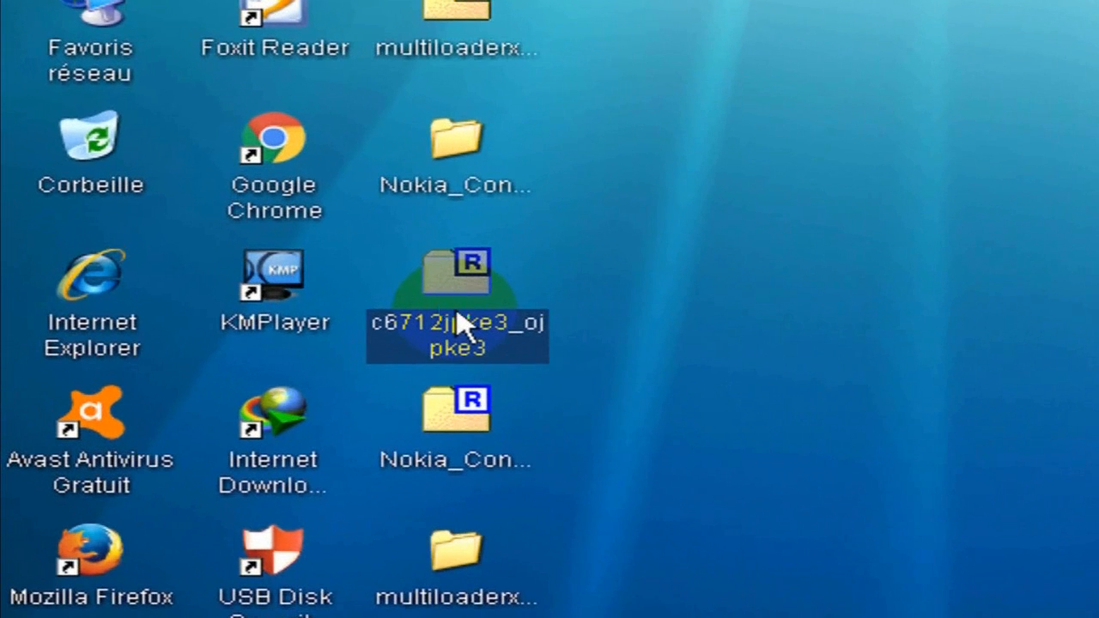
pyautogui.rightClick(459, 324)
pyautogui.moveTo(686, 360)
pyautogui.click(1064, 485)
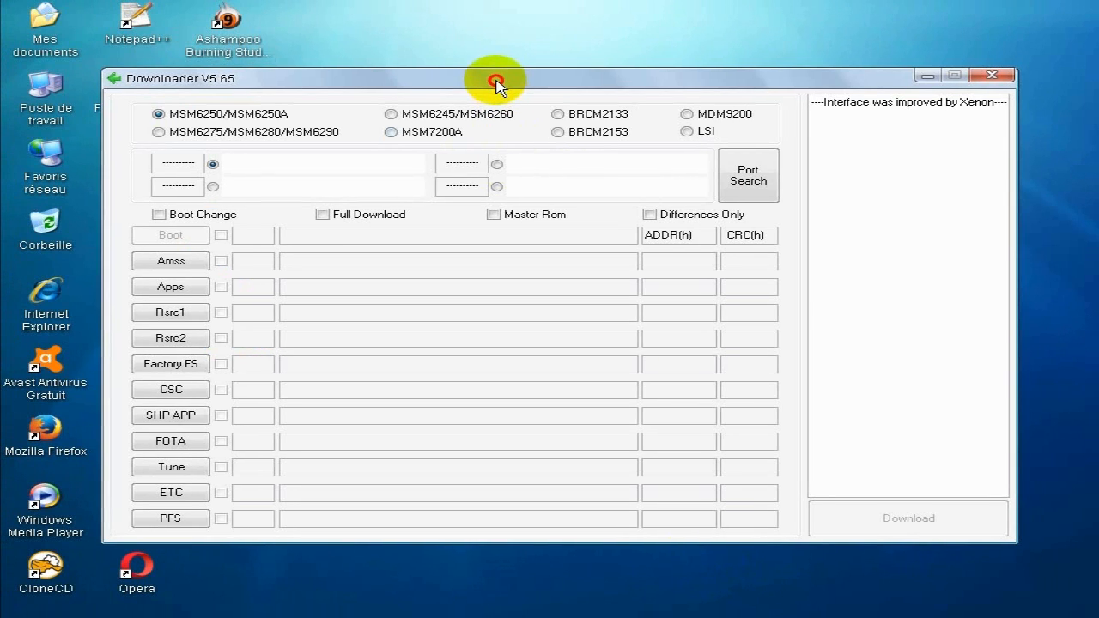
# - Choose the BRCM2133 chipset in the Downloader window and enable Full Download
pyautogui.moveTo(499, 76); pyautogui.dragTo(491, 75)
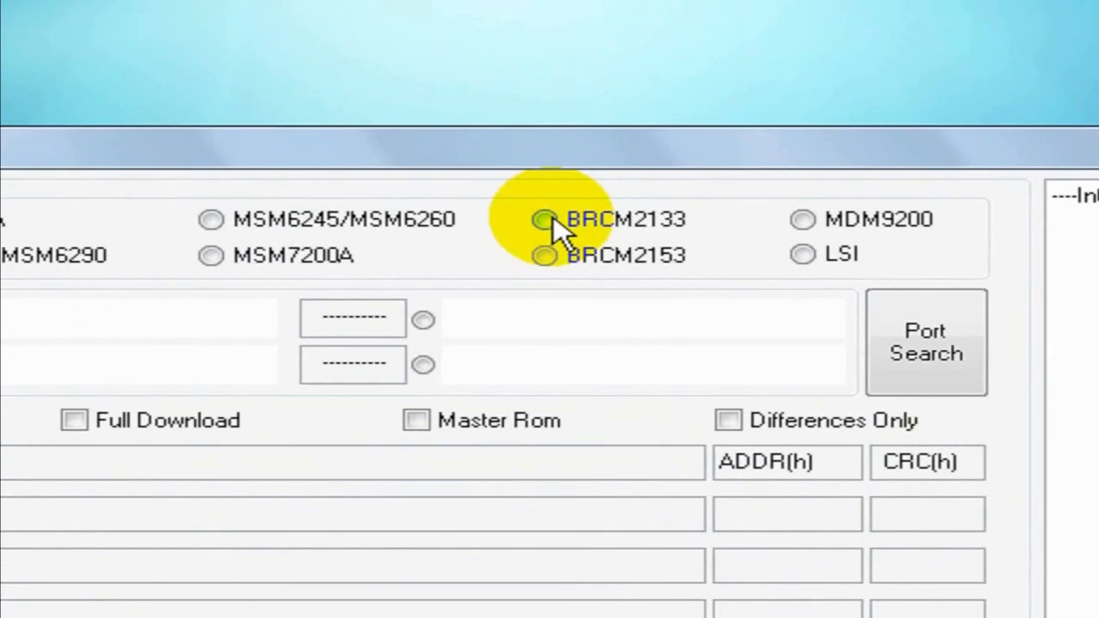
pyautogui.click(554, 215)
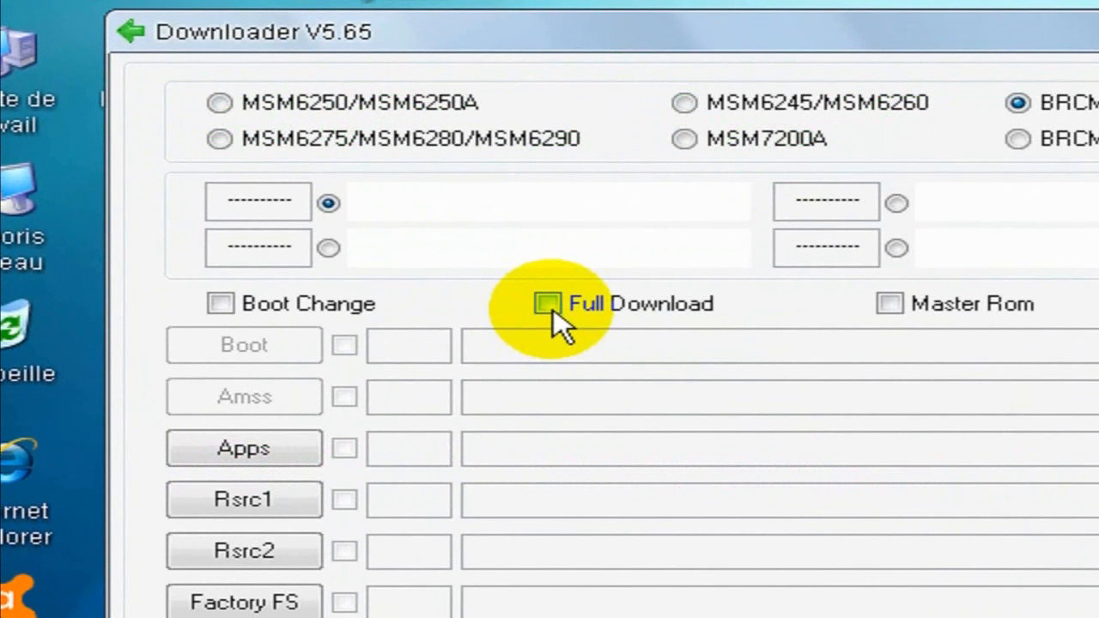
pyautogui.click(548, 304)
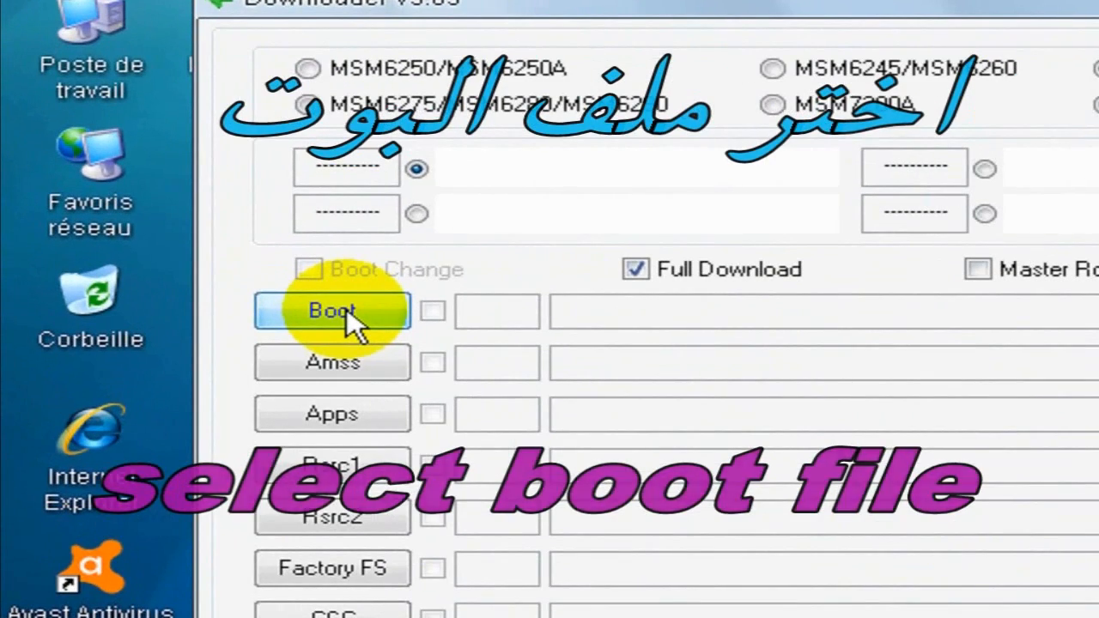
# - Load the BOOTFILES folder inside c6712jpke3_ojpke3 on the desktop as the Boot folder
pyautogui.click(347, 308)
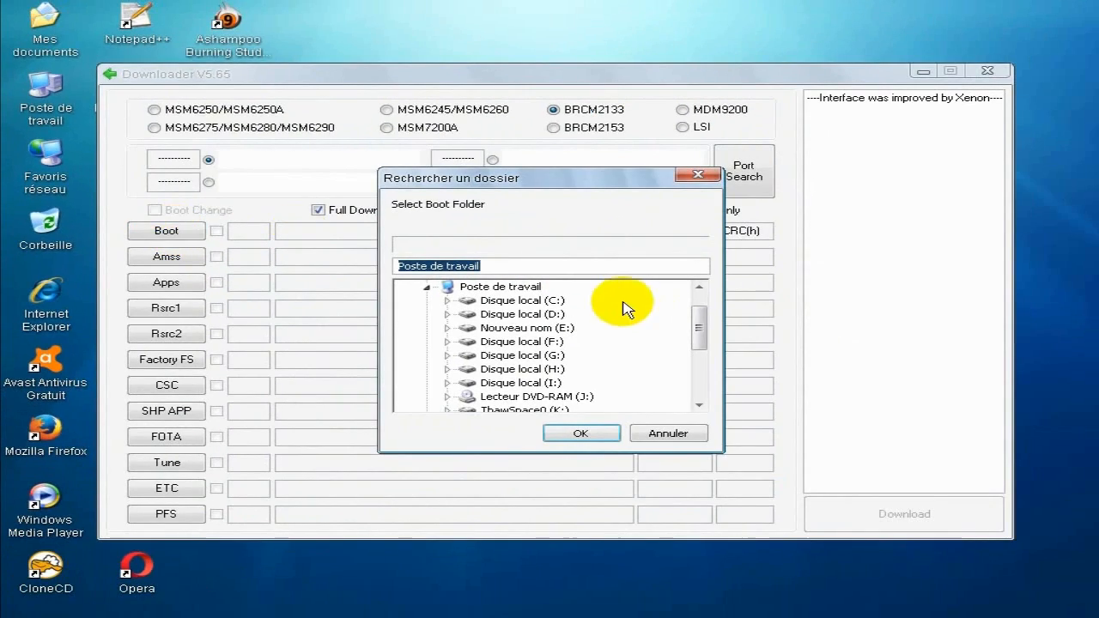
pyautogui.moveTo(704, 327); pyautogui.dragTo(710, 397)
pyautogui.doubleClick(432, 286)
pyautogui.doubleClick(460, 287)
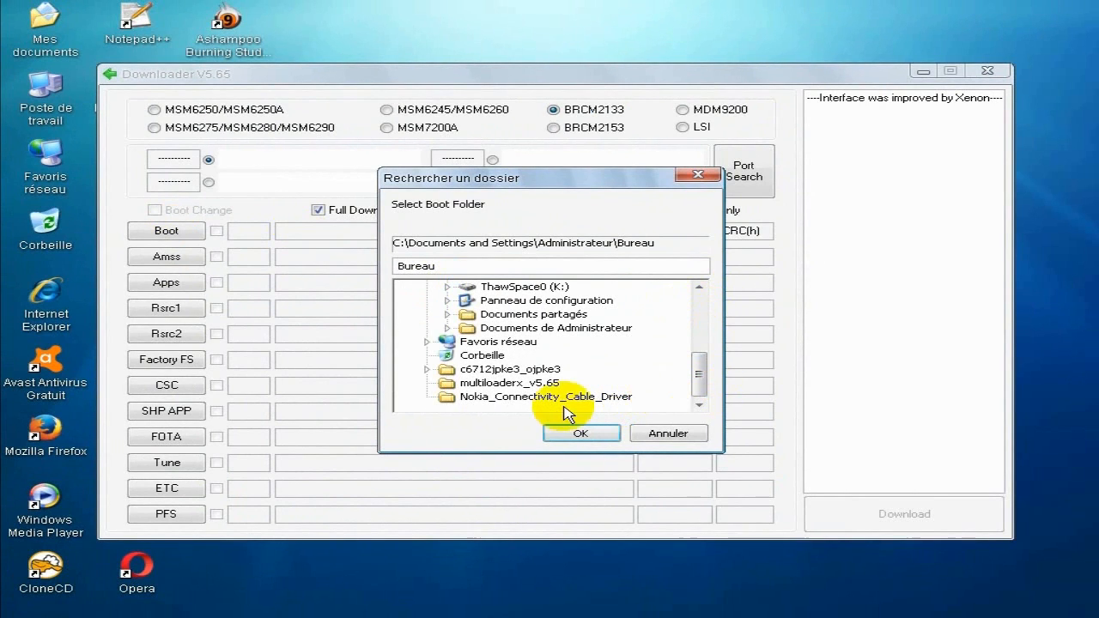
pyautogui.doubleClick(493, 371)
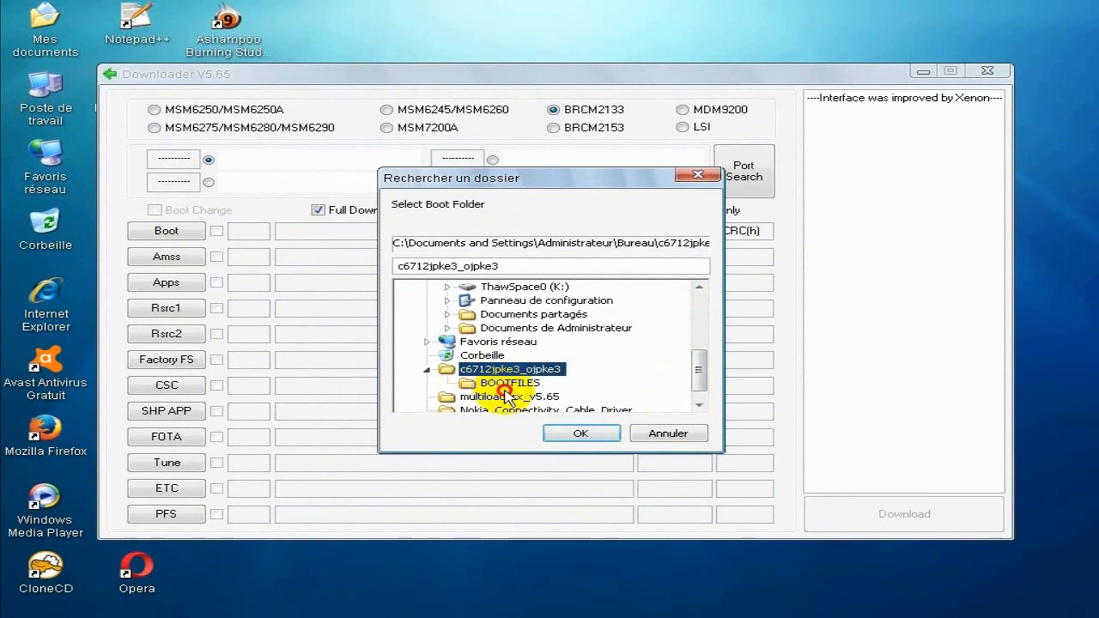
pyautogui.click(506, 383)
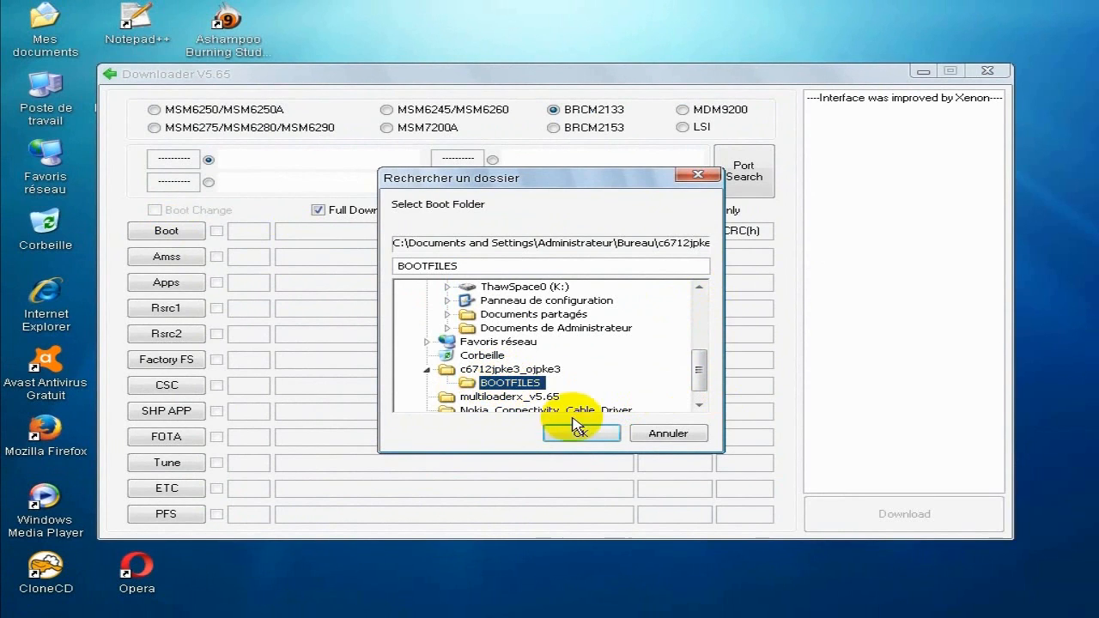
pyautogui.click(579, 432)
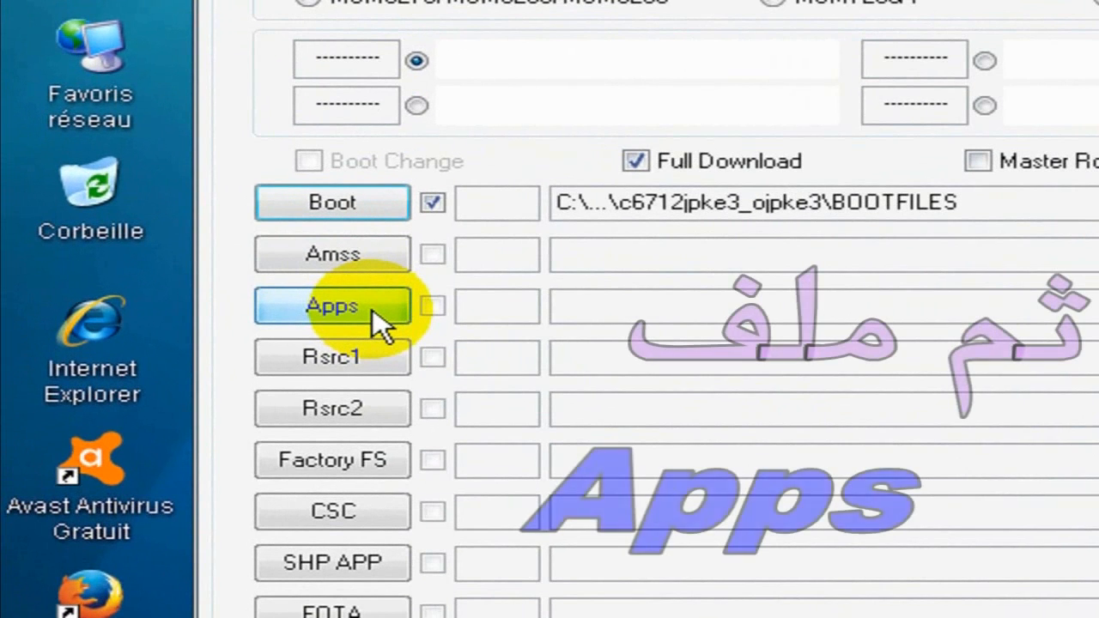
# - Load apps_compressed from the desktop's c6712jpke3_ojpke3 folder as the Apps binary
pyautogui.click(373, 308)
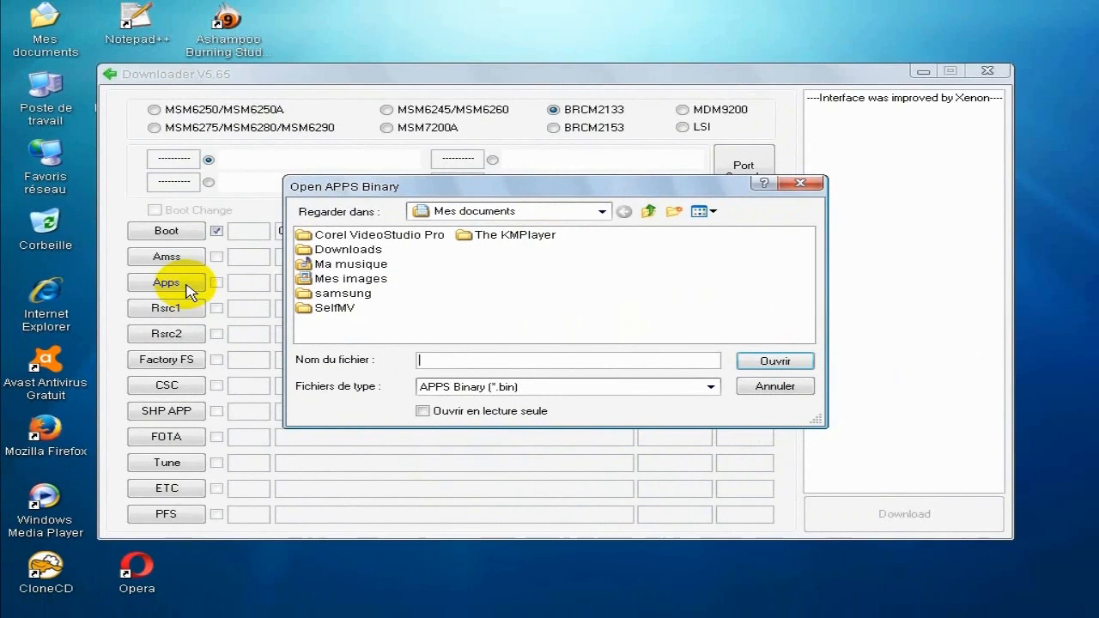
pyautogui.click(602, 211)
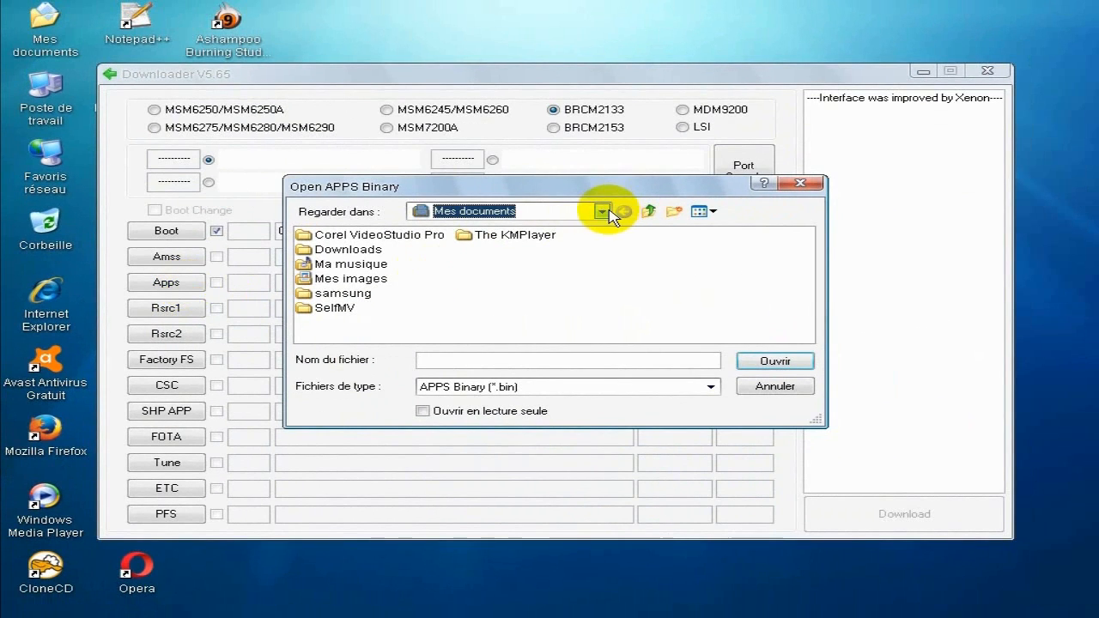
pyautogui.click(525, 225)
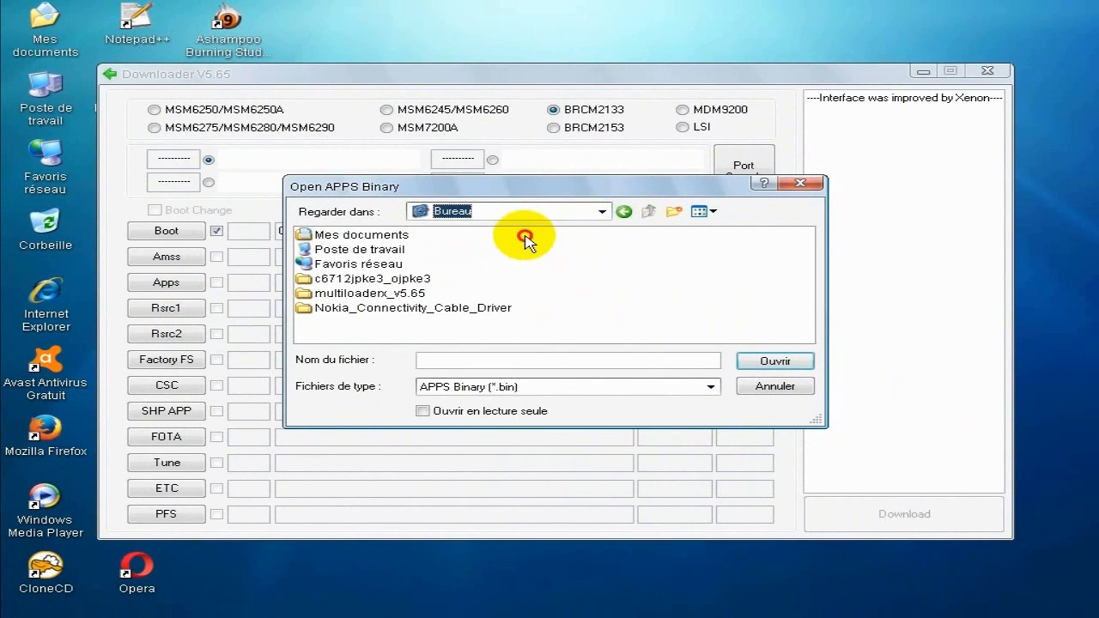
pyautogui.doubleClick(388, 279)
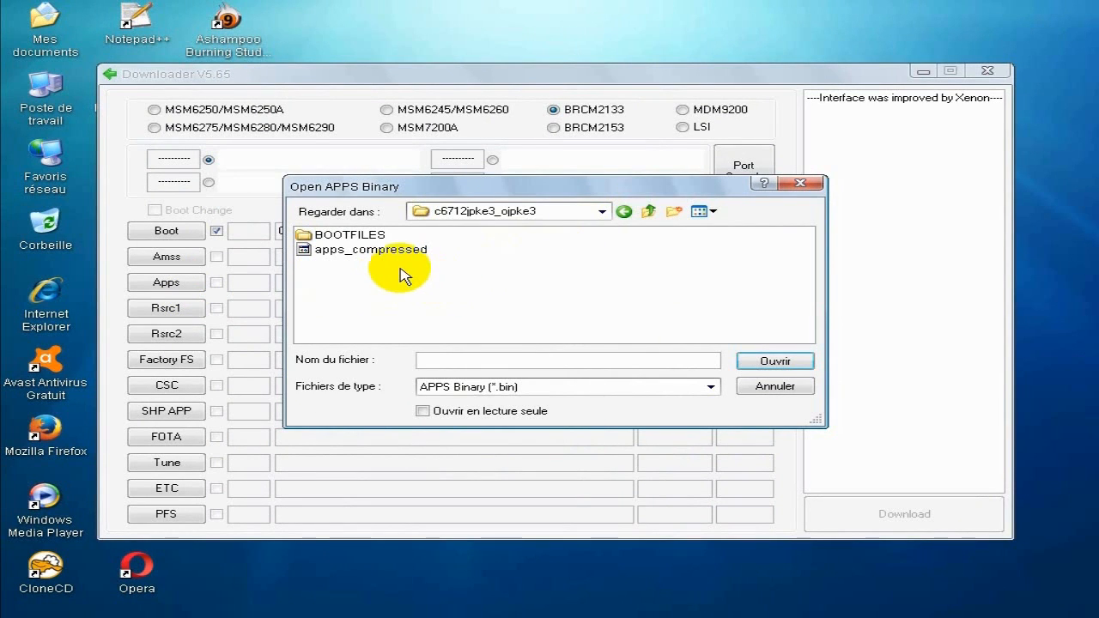
pyautogui.click(371, 254)
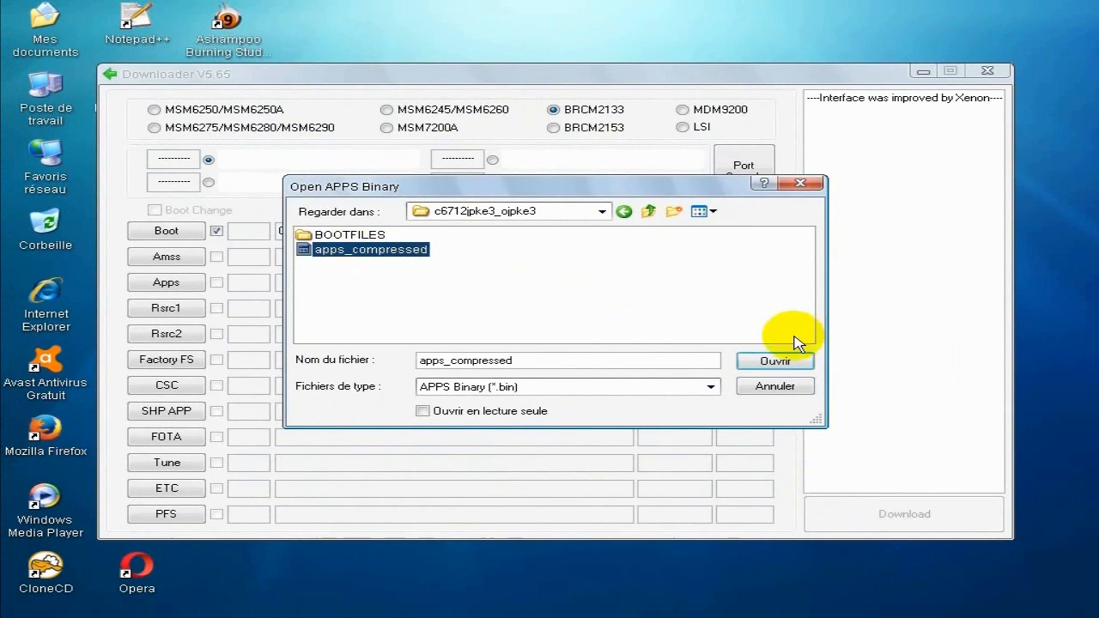
pyautogui.click(777, 362)
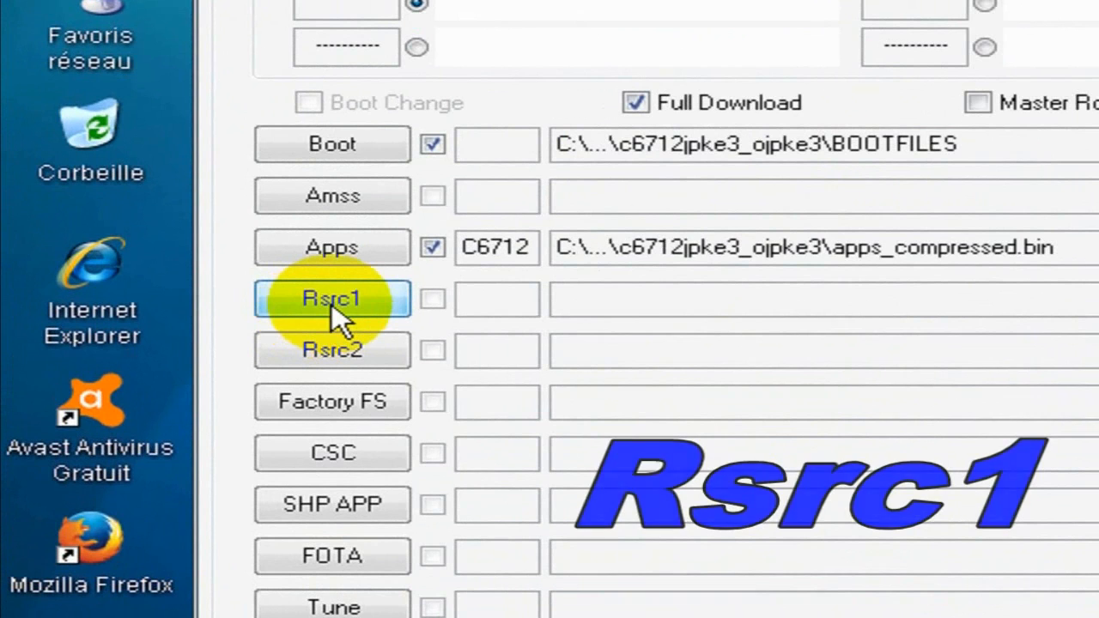
# - Load Rsrc_C6712_Open_Arabic_Common_OJP.rc1 as the Rsrc1 binary
pyautogui.click(332, 303)
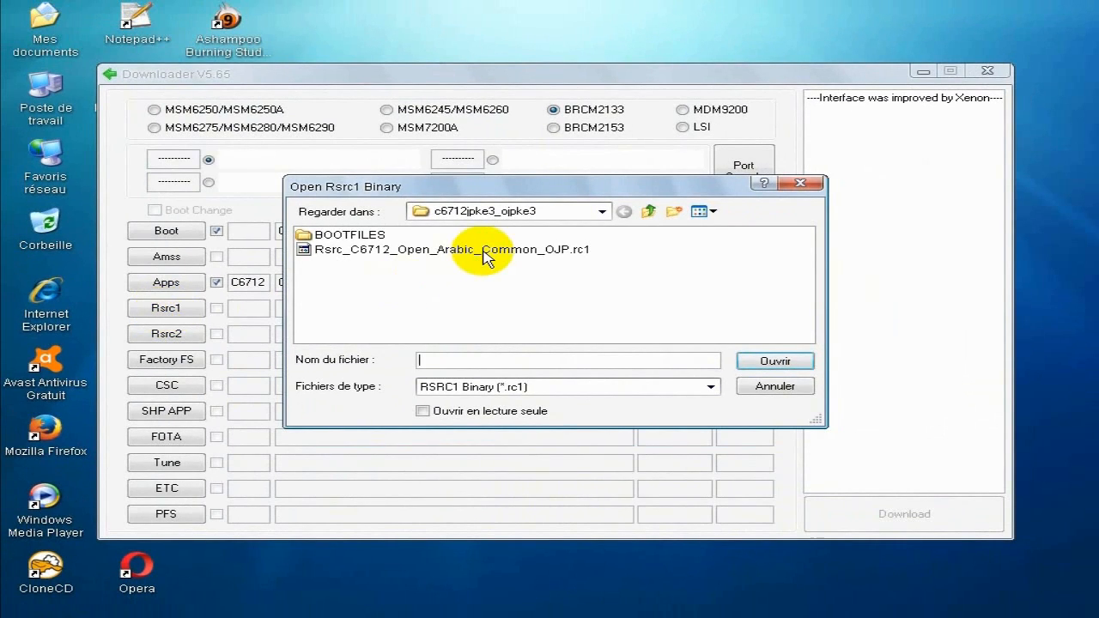
pyautogui.click(485, 251)
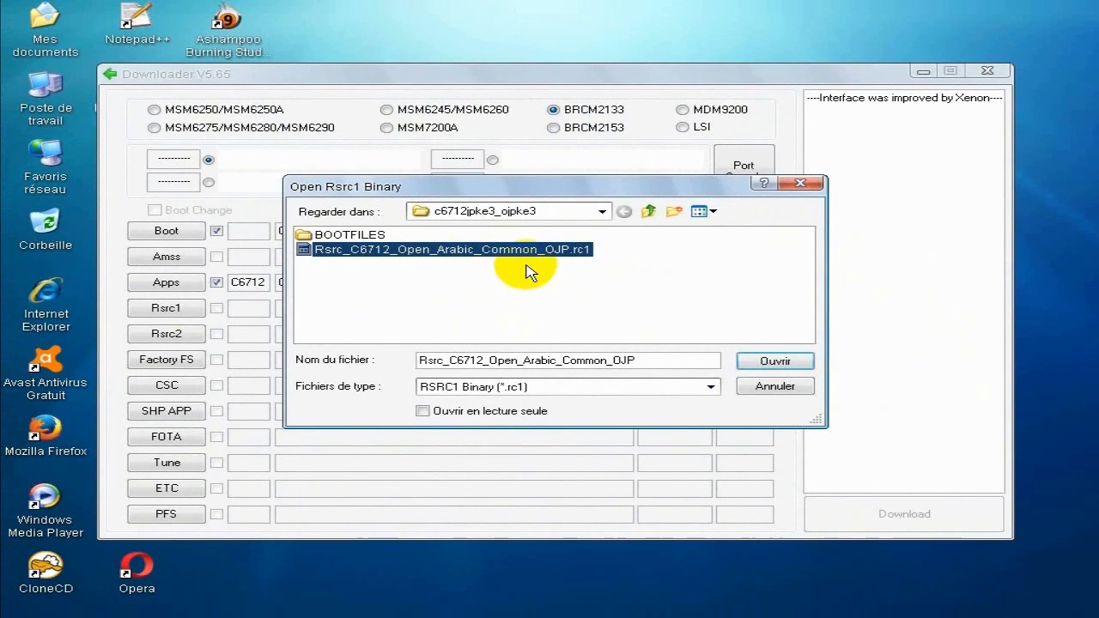
pyautogui.click(791, 359)
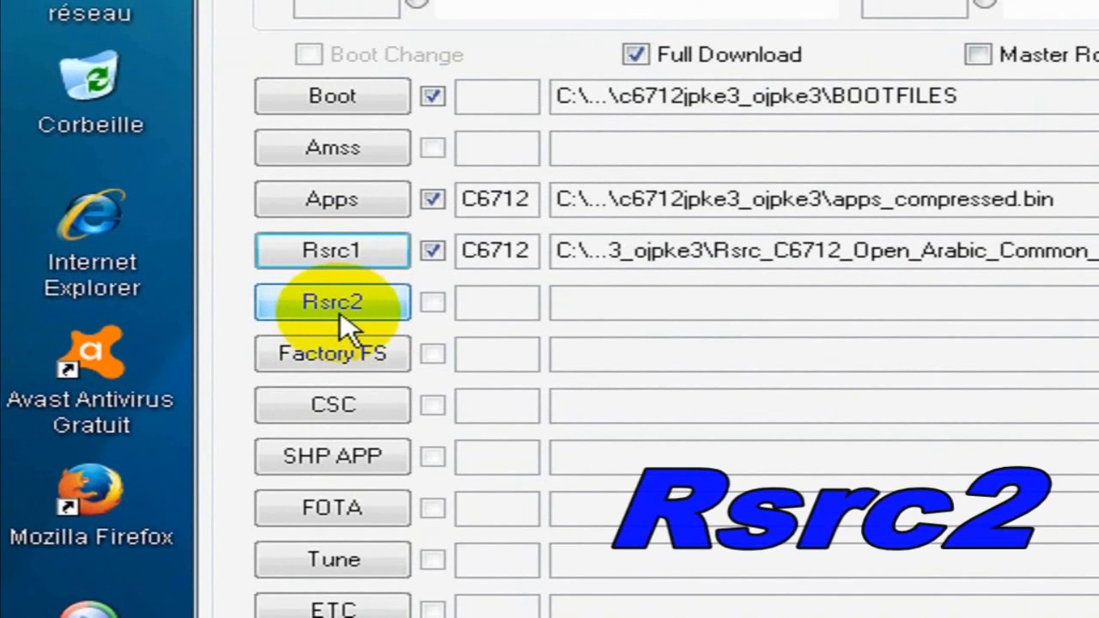
# - Load Rsrc2_C6712(Low).rc2 as the Rsrc2 binary
pyautogui.click(340, 312)
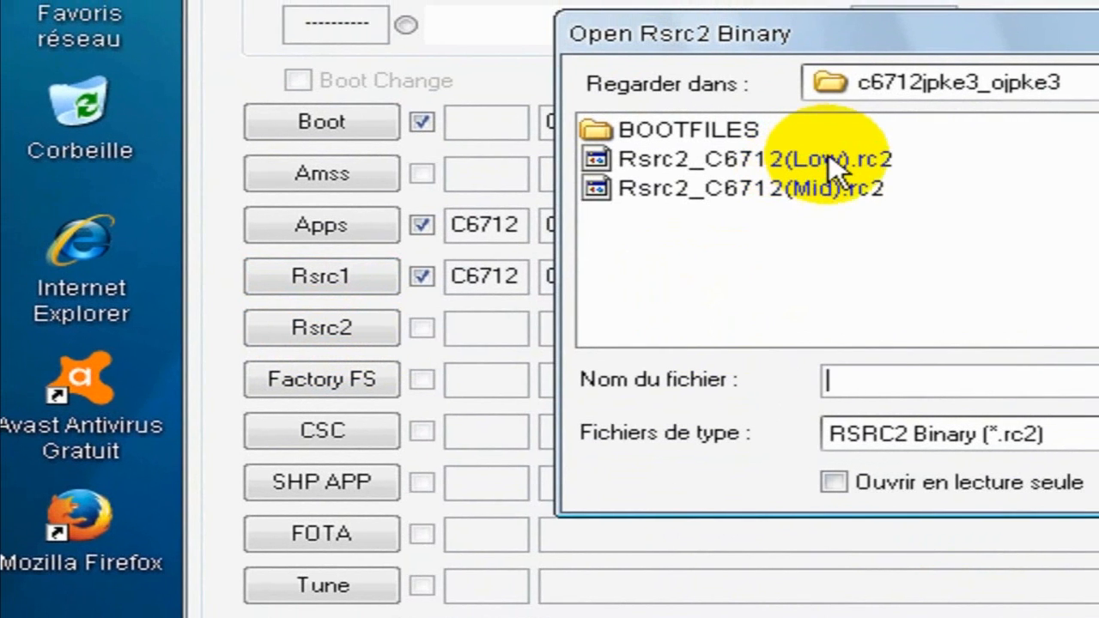
pyautogui.click(829, 160)
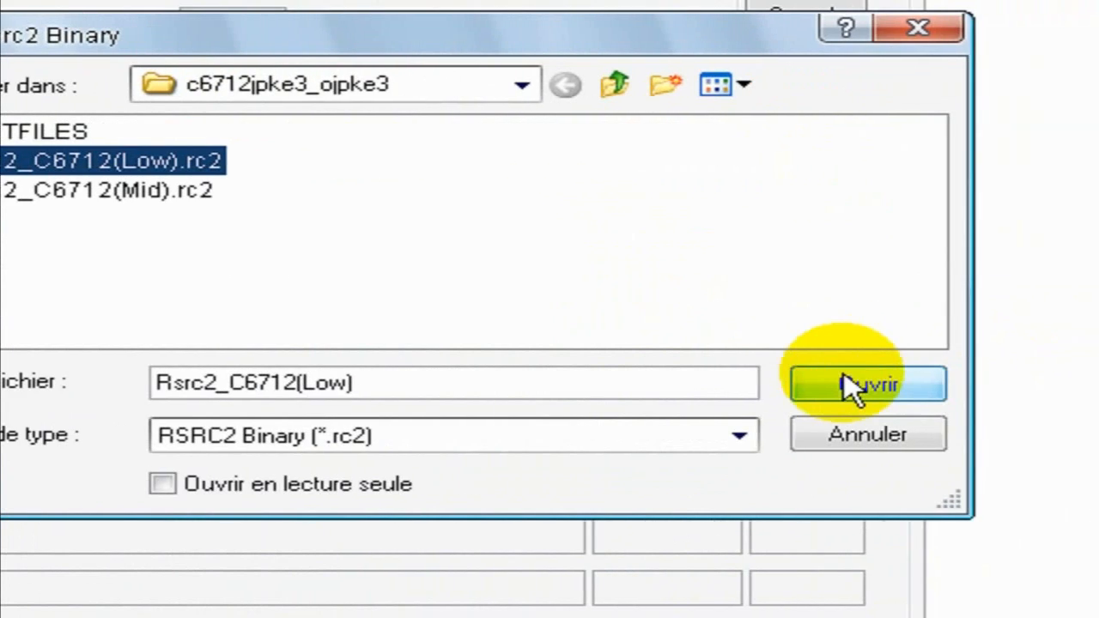
pyautogui.click(849, 387)
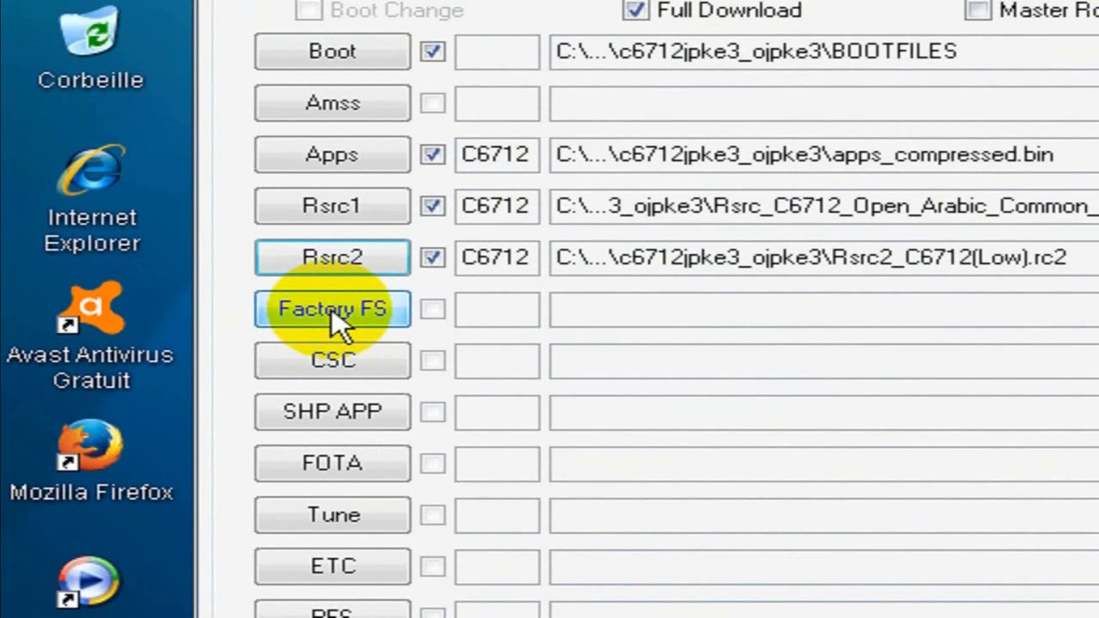
# - Load FactoryFs_C6712_Open_Arabic_Common_OJP.ffs as the Factory FS binary
pyautogui.click(332, 308)
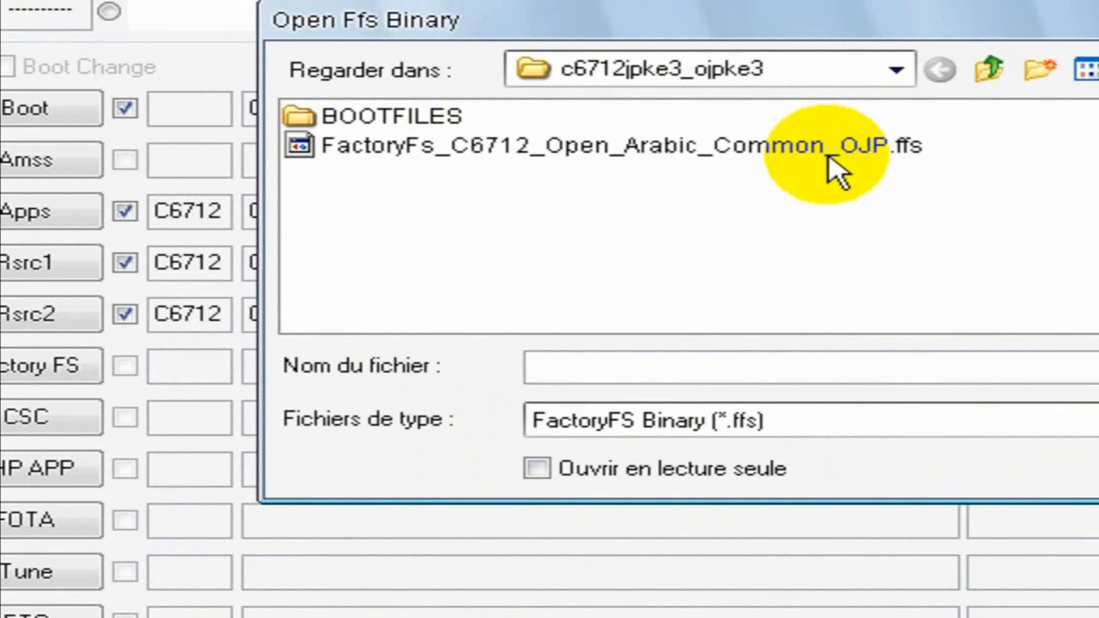
pyautogui.click(829, 159)
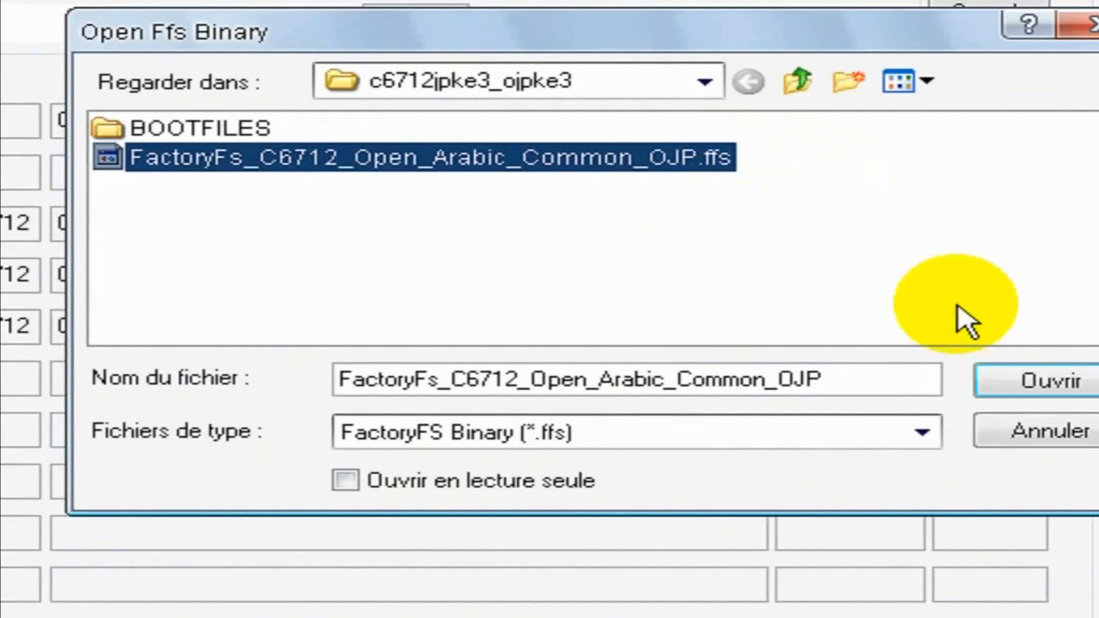
pyautogui.click(835, 386)
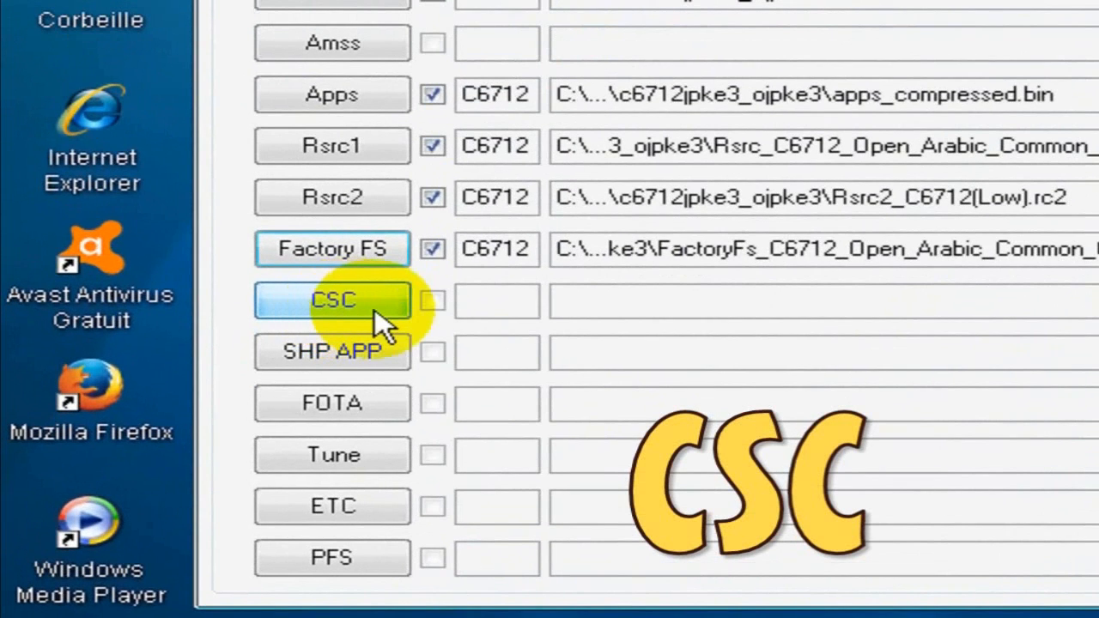
# - Load CSC_C6712_Open_Arabic_Common_OJP.csc as the CSC file
pyautogui.click(337, 303)
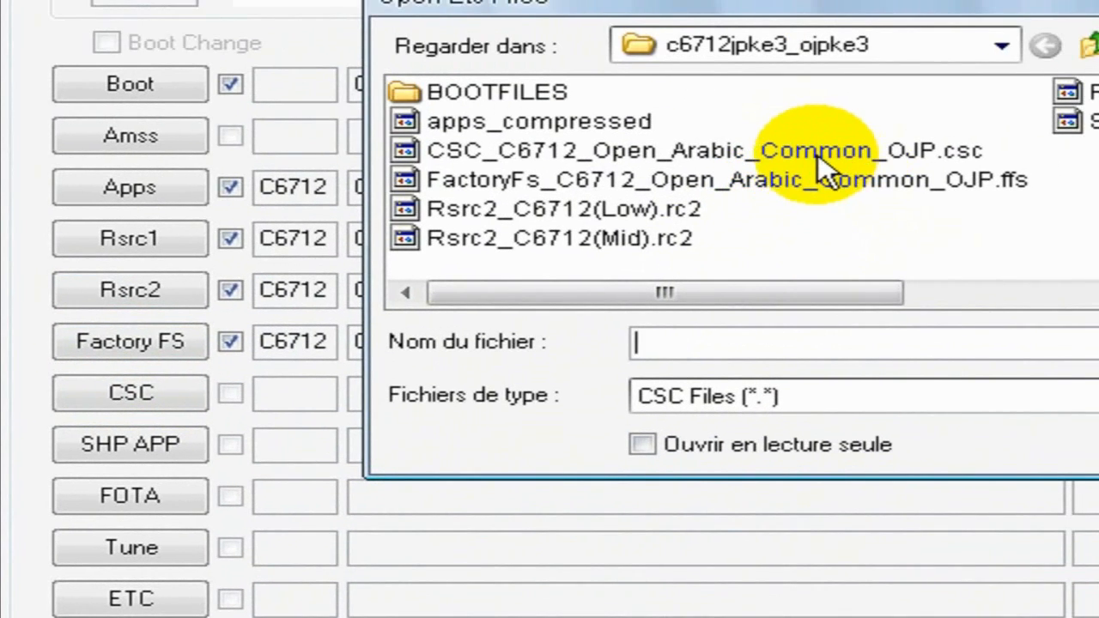
pyautogui.click(817, 153)
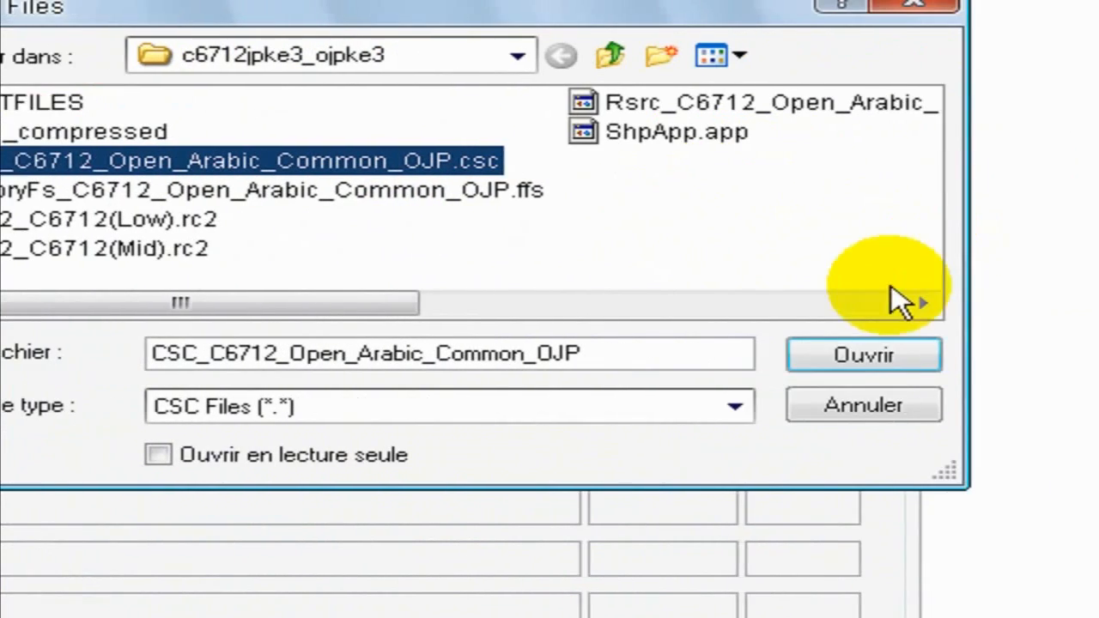
pyautogui.click(865, 356)
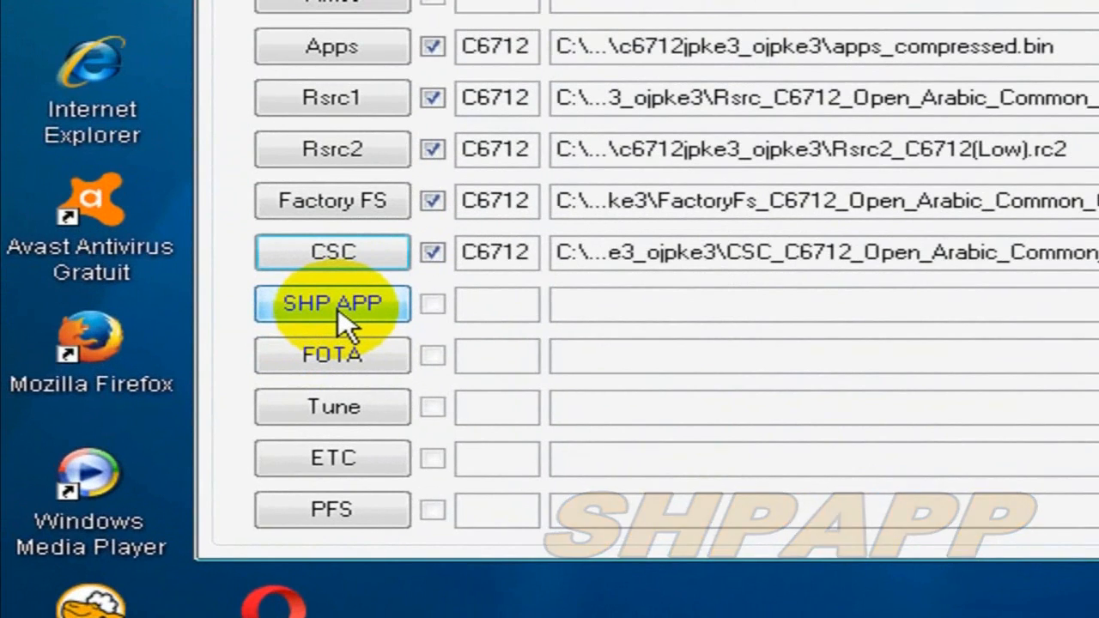
# - Load ShpApp.app as the SHP APP file
pyautogui.click(320, 324)
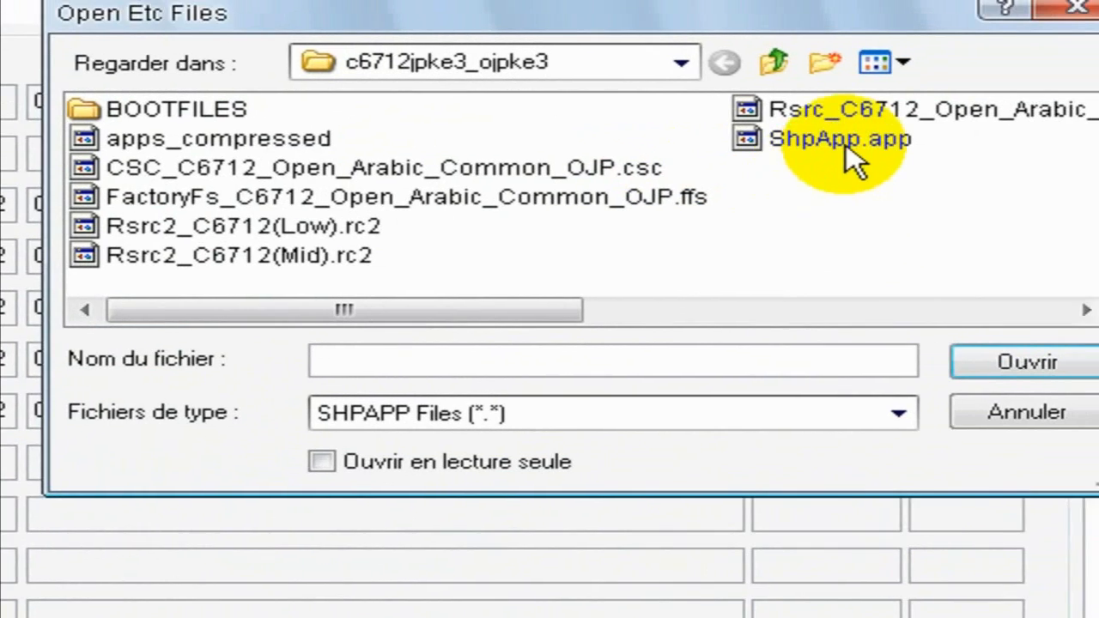
pyautogui.click(1008, 125)
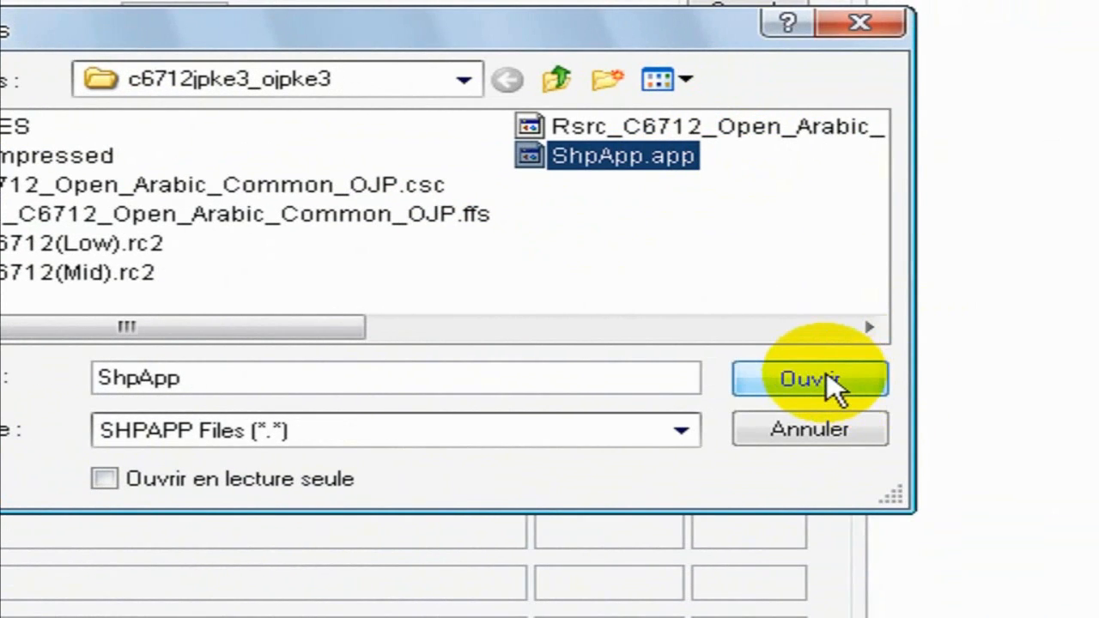
pyautogui.click(826, 372)
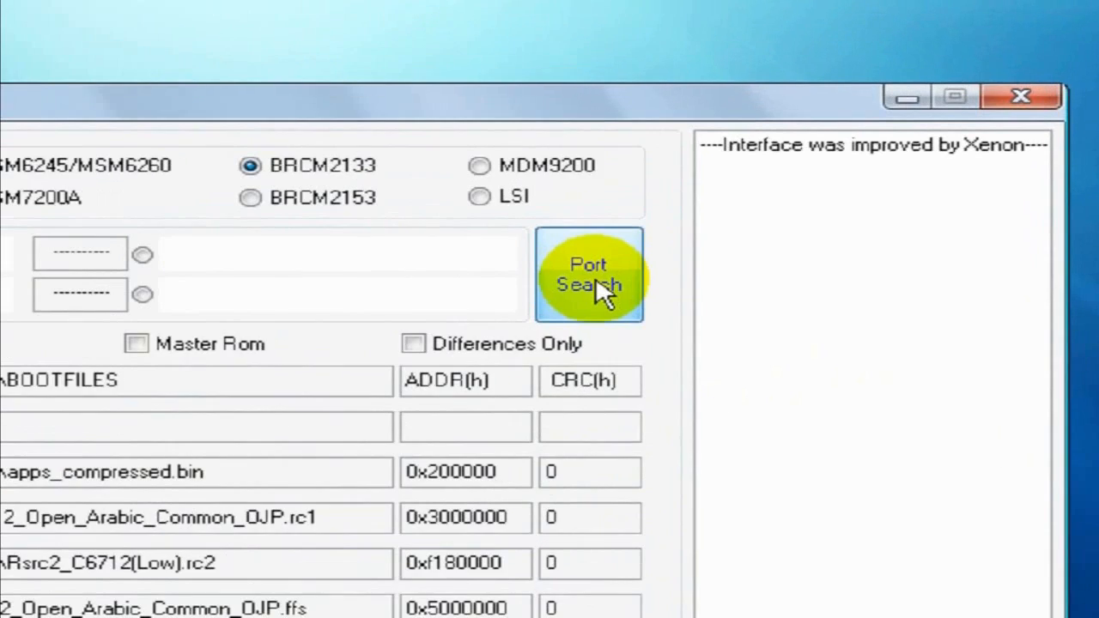
# - Run a port search for the connected phone
pyautogui.click(562, 300)
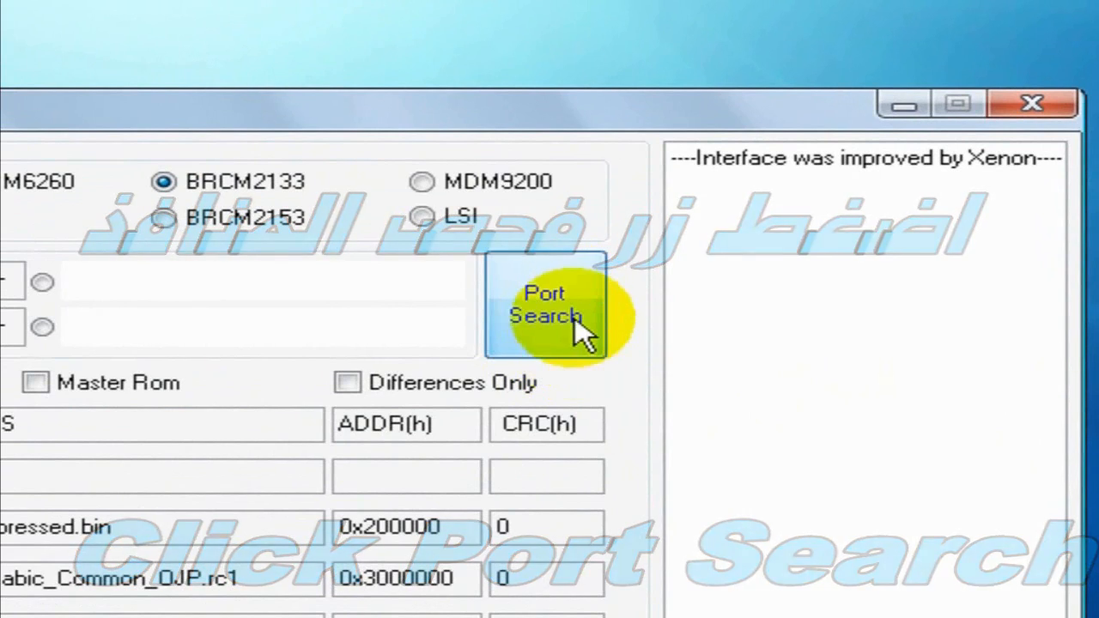
pyautogui.click(568, 308)
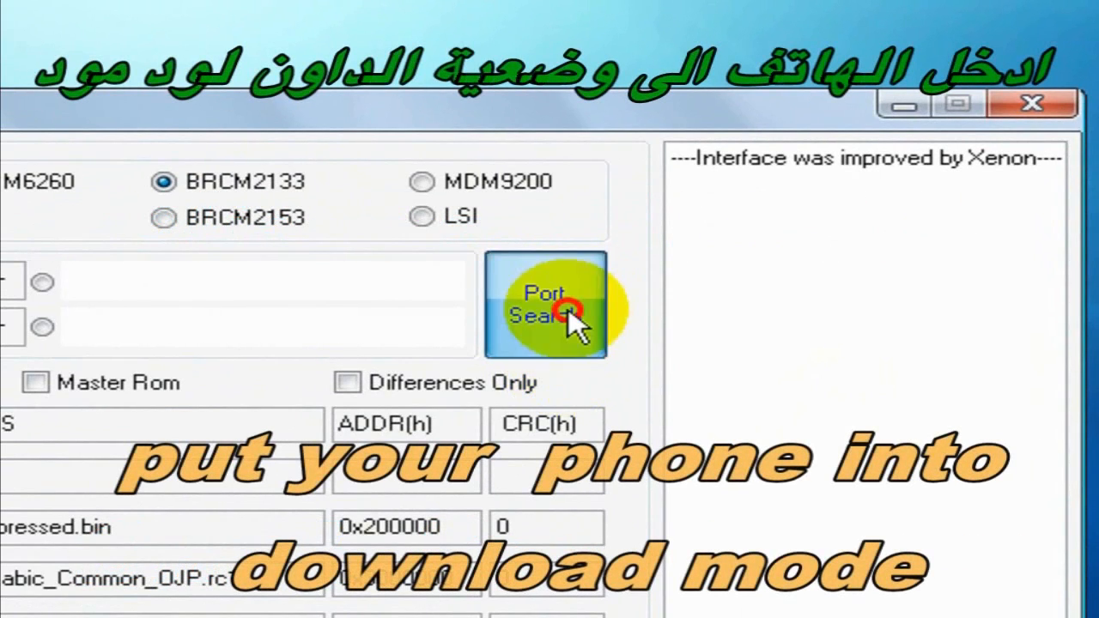